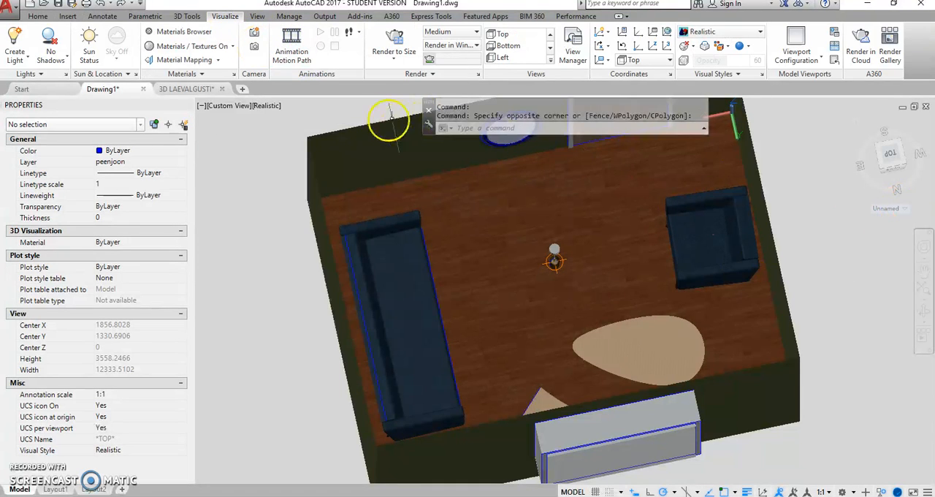
Step: Switch the model view to Top with the 2D Wireframe visual style
left_click(229, 106)
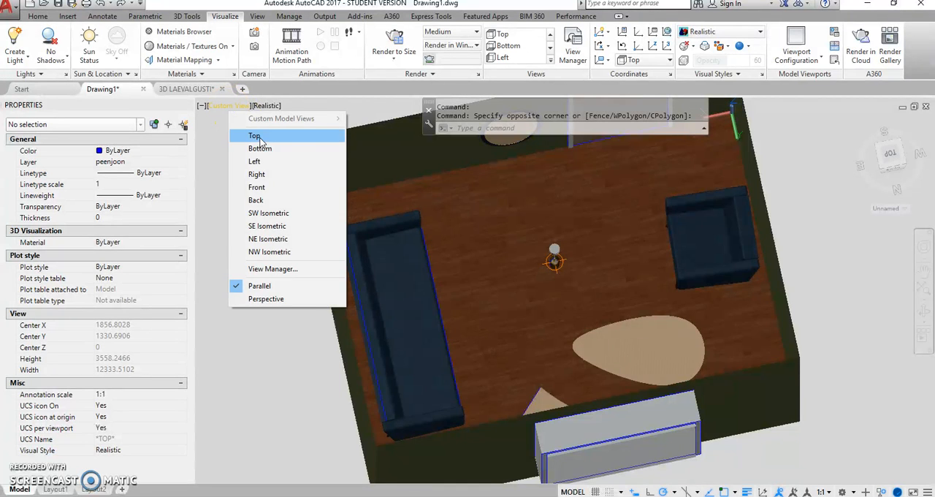
left_click(256, 133)
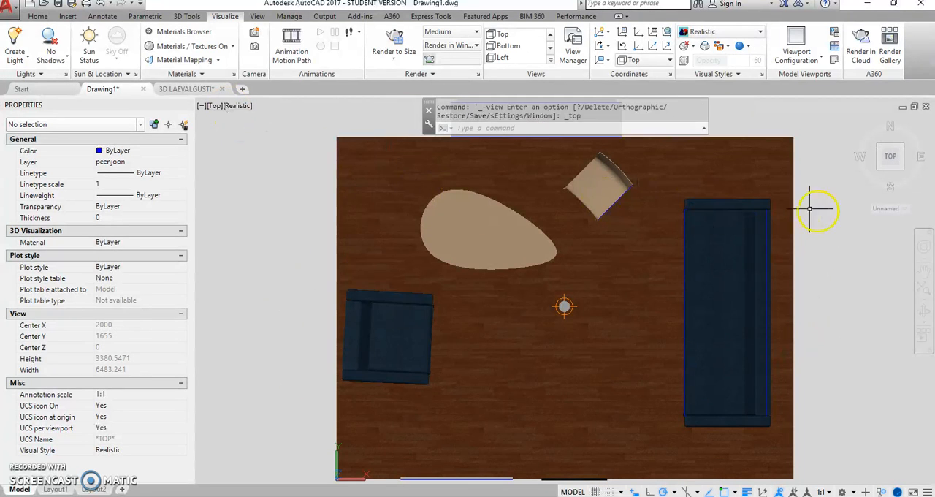
left_click(241, 108)
left_click(263, 136)
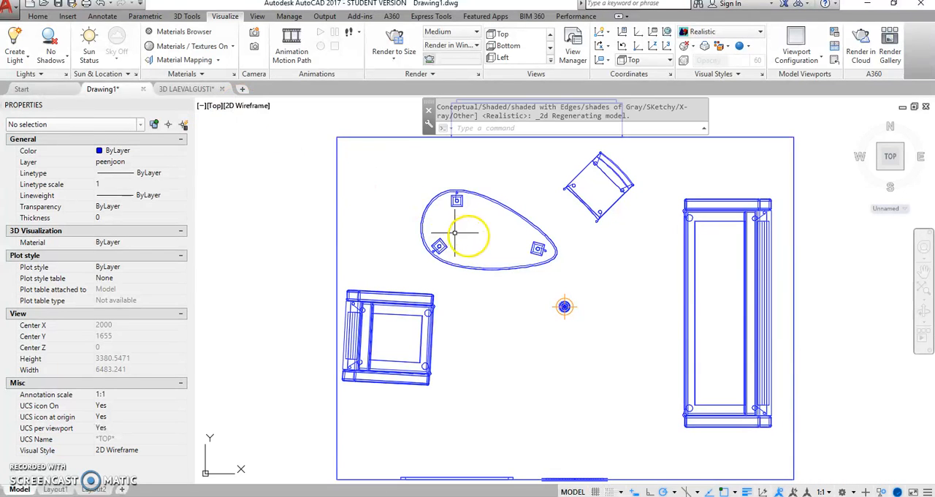
Step: Place a camera in the room's north-east corner above the sofa, targeted at the south-west corner
left_click(255, 36)
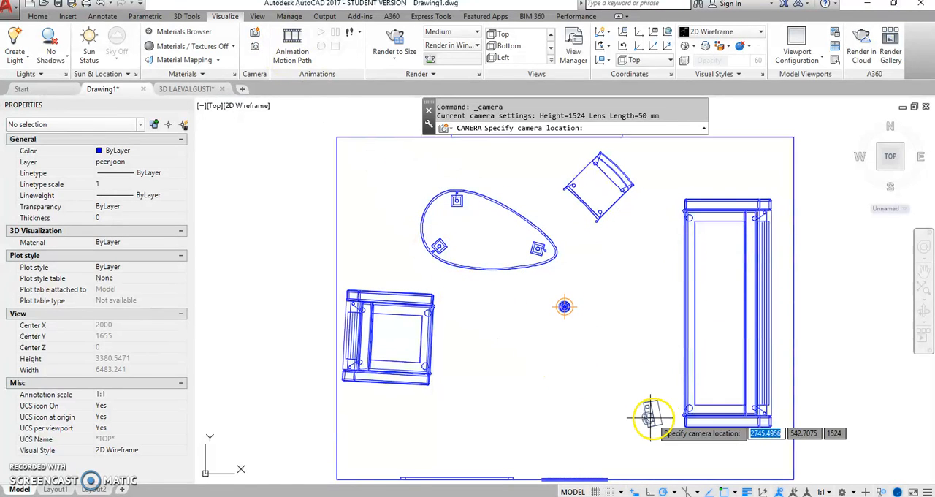
left_click(747, 164)
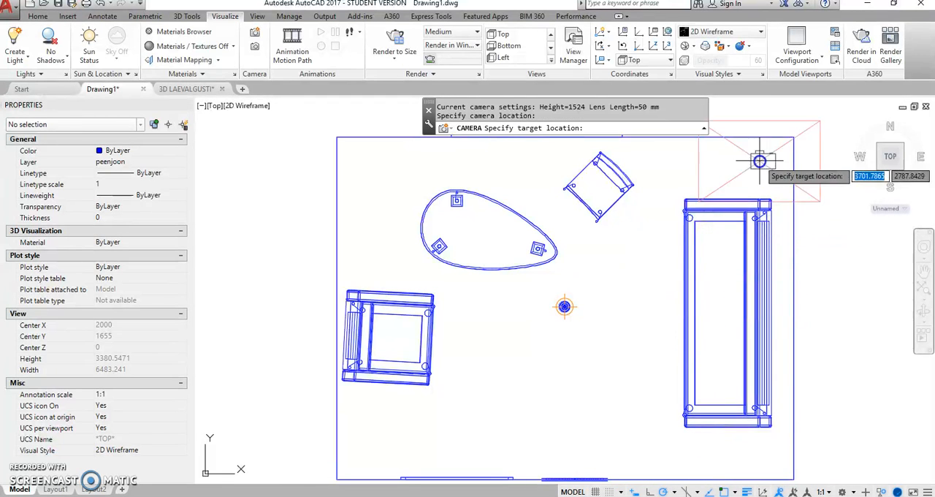
left_click(373, 426)
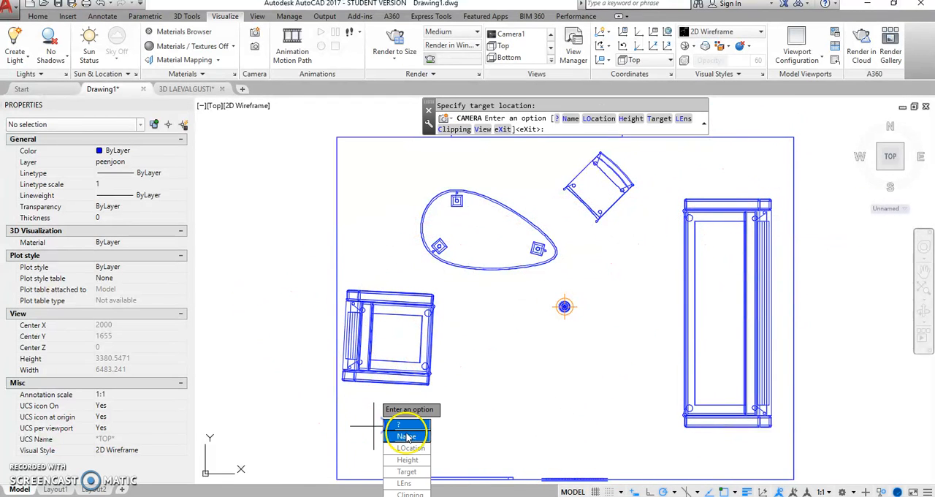
middle_click_drag(473, 404, 465, 300)
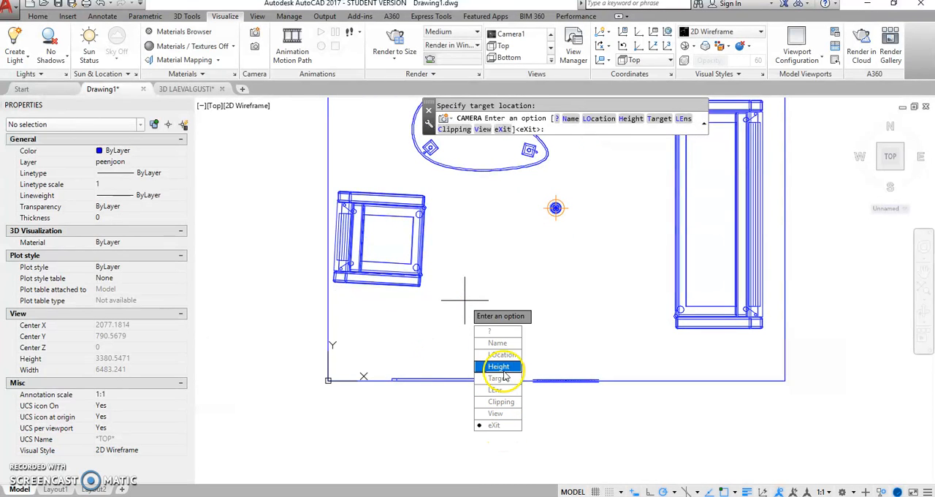
left_click(500, 426)
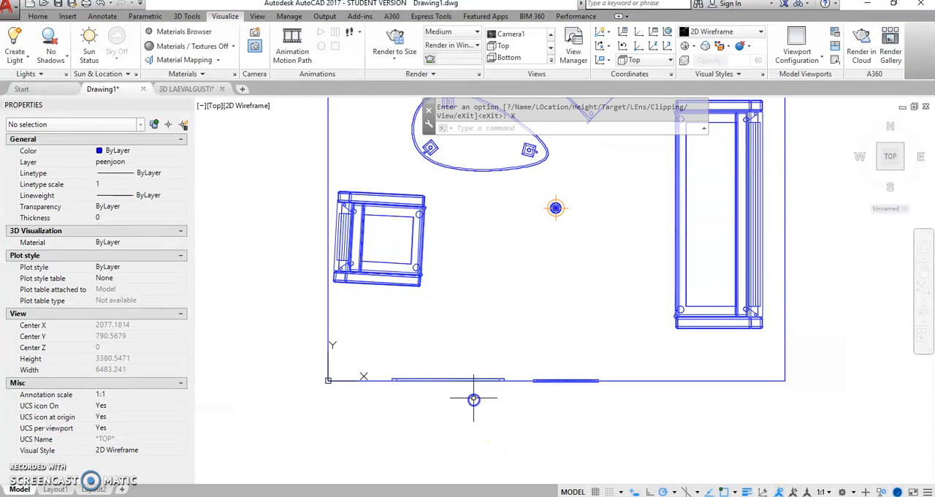
Step: Place a second camera in the room's south-east corner below the sofa, targeted at the north-west corner
scroll(558, 271, "down", 2)
middle_click_drag(541, 299, 502, 344)
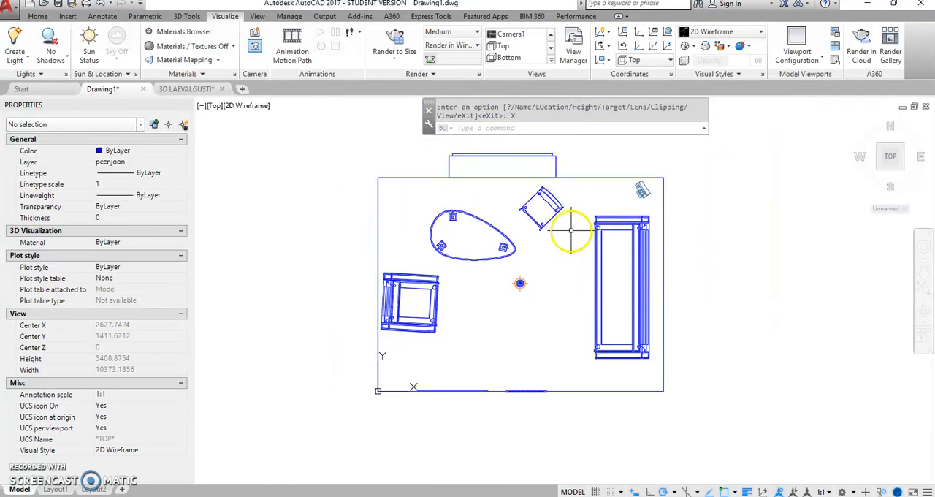
left_click(256, 37)
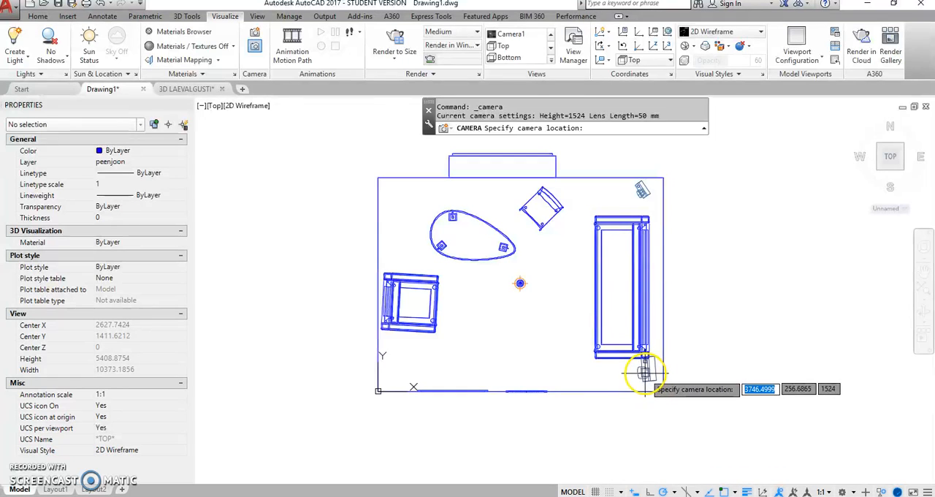
left_click(648, 373)
left_click(422, 206)
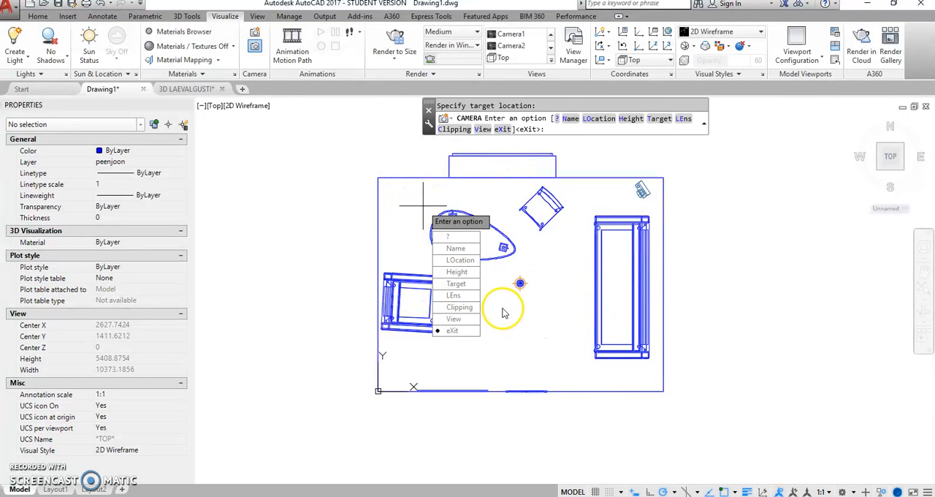
left_click(454, 331)
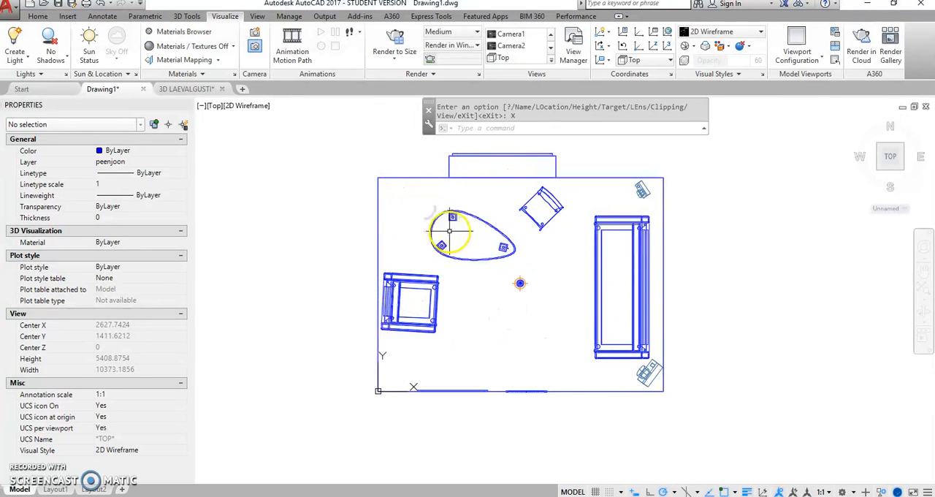
Step: Place a third camera in the room's south-west corner, targeted at the north-east corner above the sofa
left_click(255, 34)
left_click(409, 378)
left_click(617, 212)
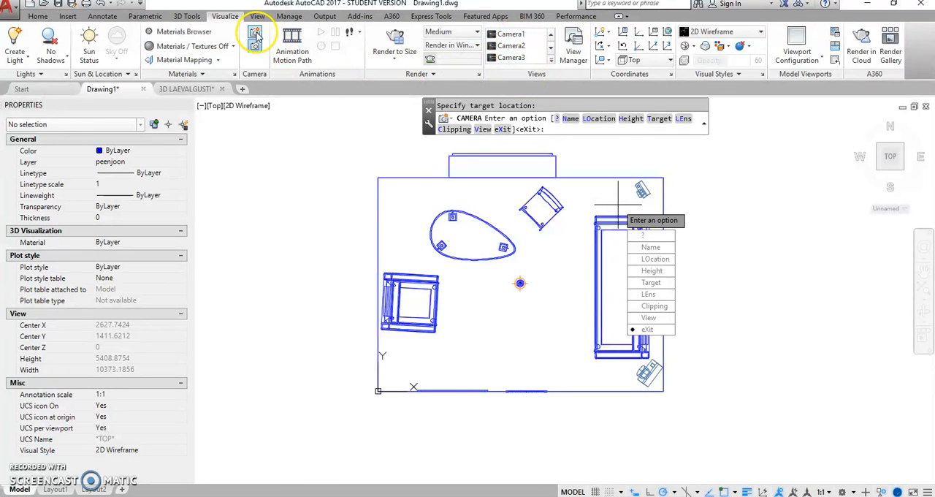
left_click(455, 315)
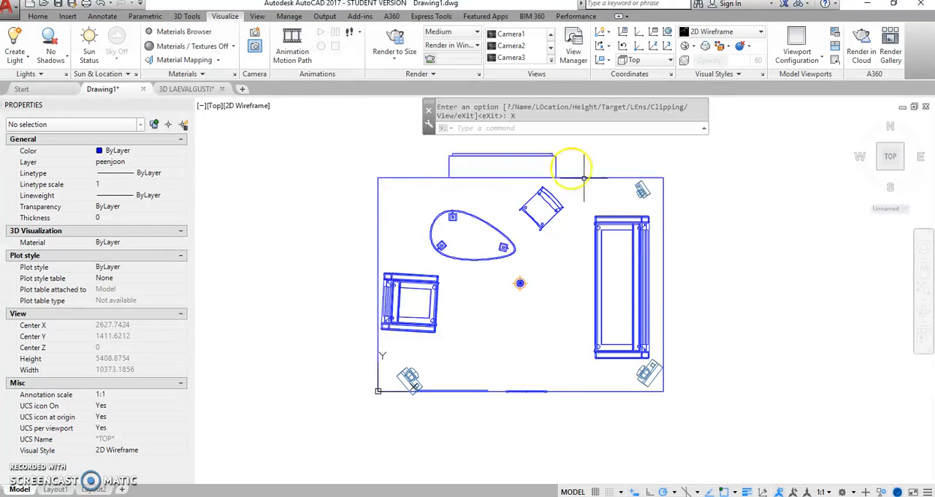
Step: Place a fourth camera in the room's north-west corner, targeted south-east at about 2636, 676
left_click(255, 33)
left_click(401, 196)
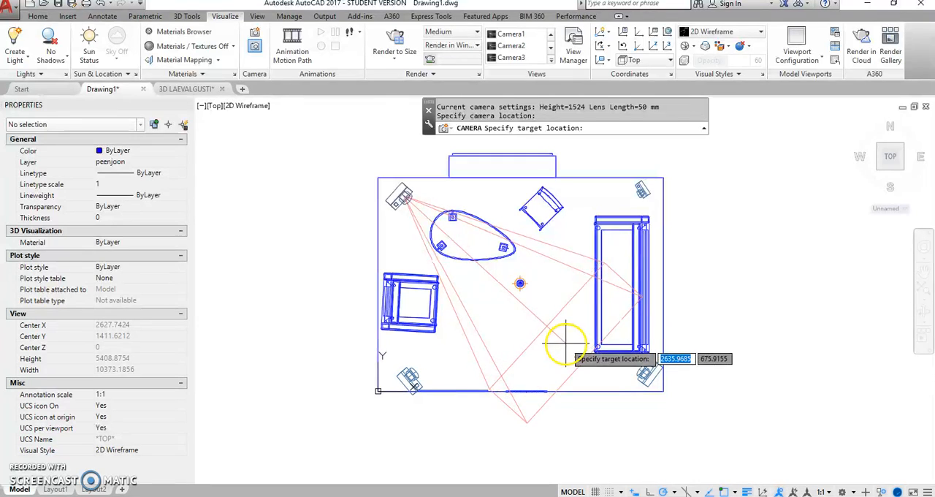
left_click(566, 343)
left_click(596, 469)
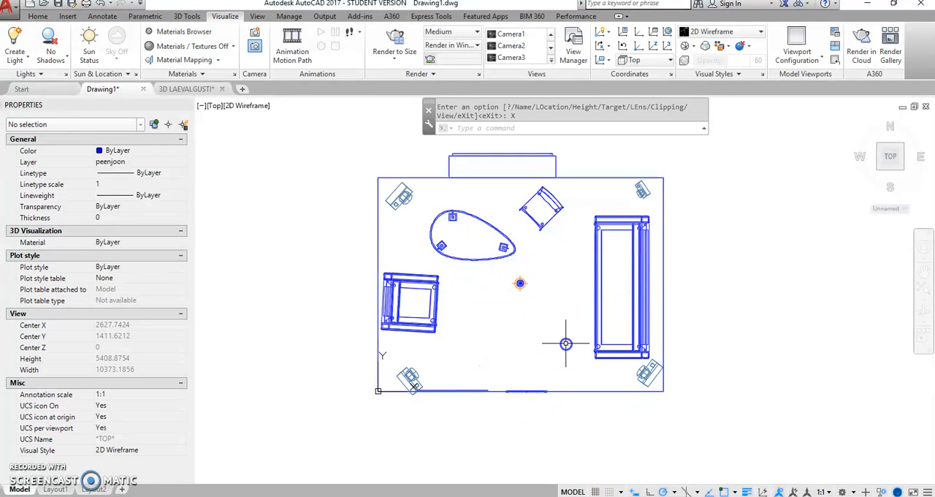
Step: Place a fifth camera inside the room near the south wall, targeted just beyond the wall mirror
left_click(255, 33)
scroll(497, 373, "up", 2)
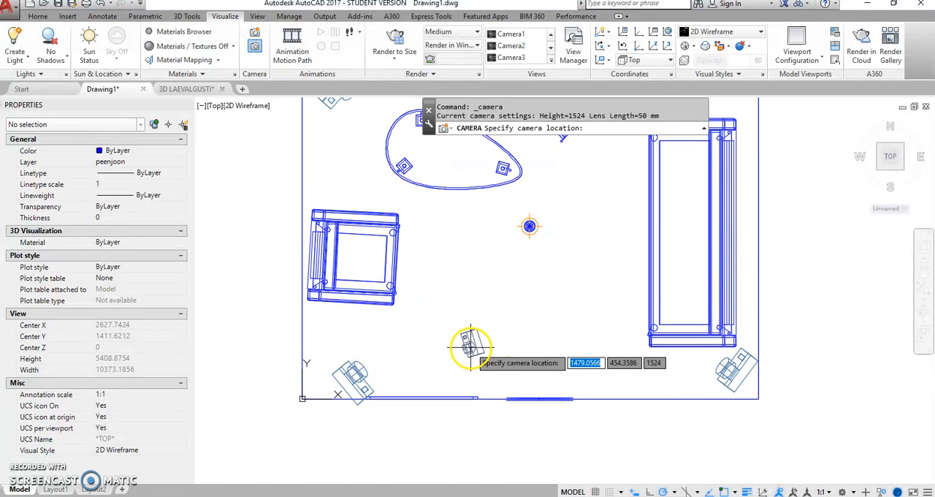
left_click(568, 351)
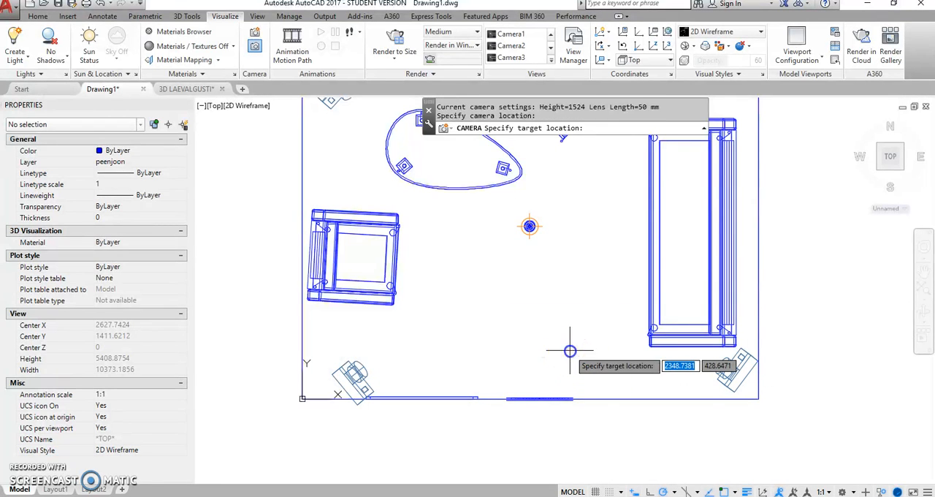
left_click(526, 429)
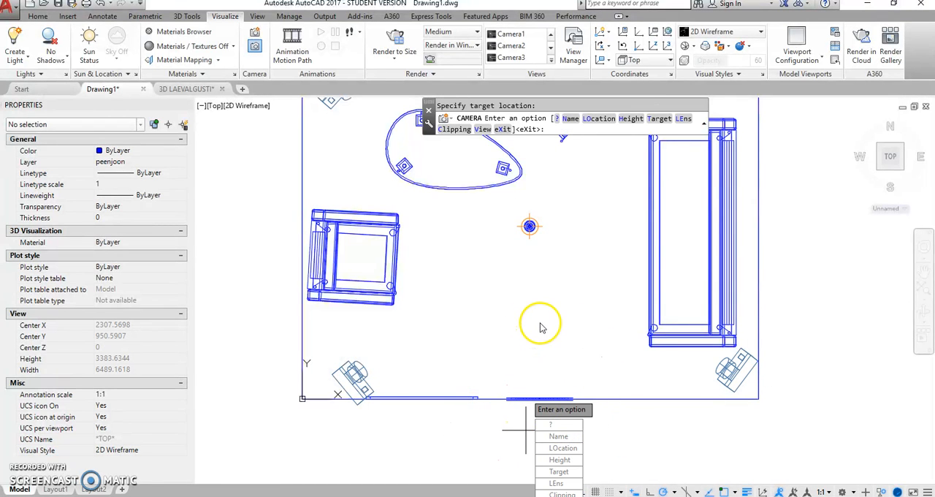
type("x")
key("Return")
scroll(575, 247, "down", 2)
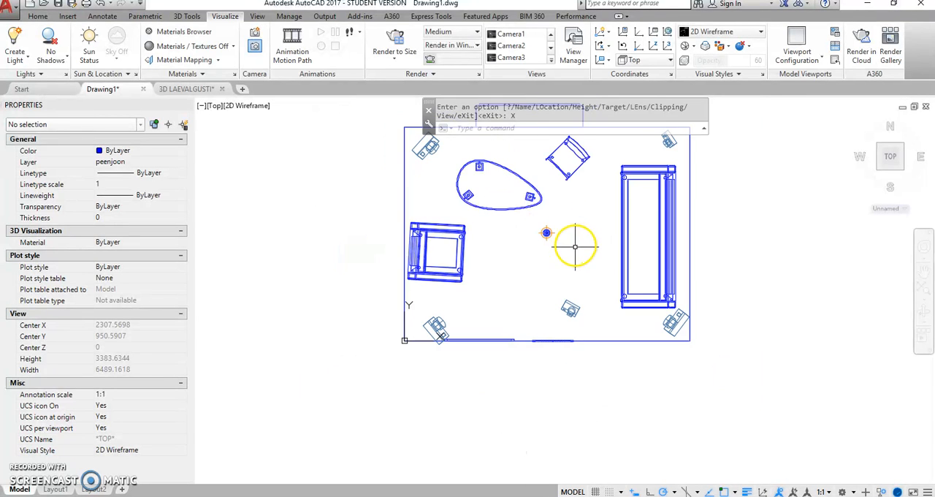
Step: Select all five cameras with Select Similar and set their Target Z to 1000 and lens length to 25 mm
middle_click_drag(607, 224, 539, 275)
left_click(598, 194)
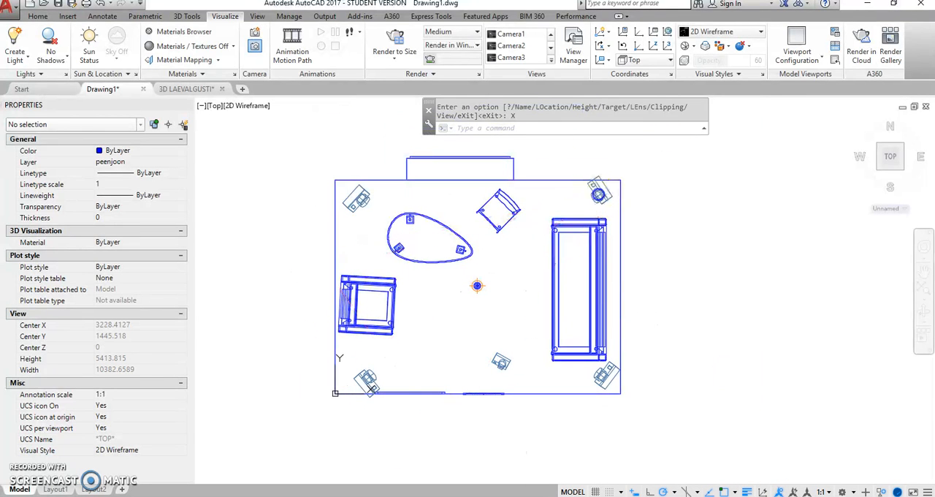
right_click(660, 188)
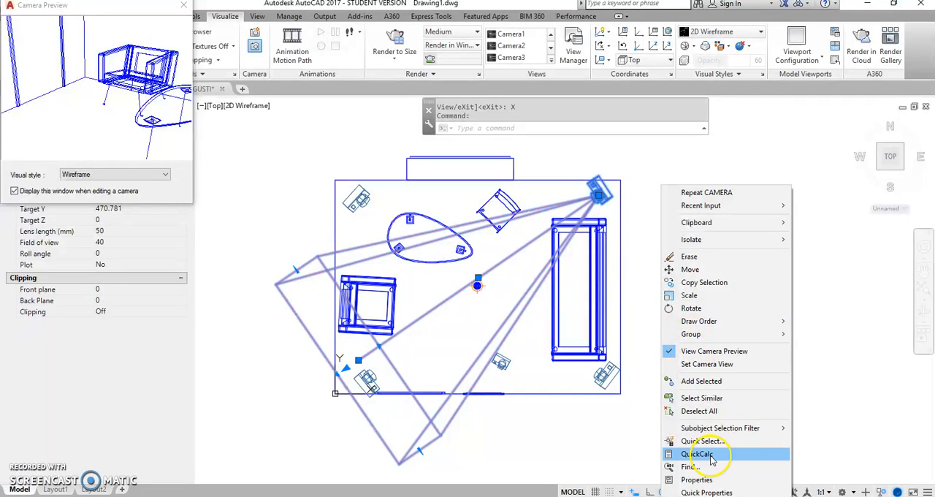
left_click(706, 398)
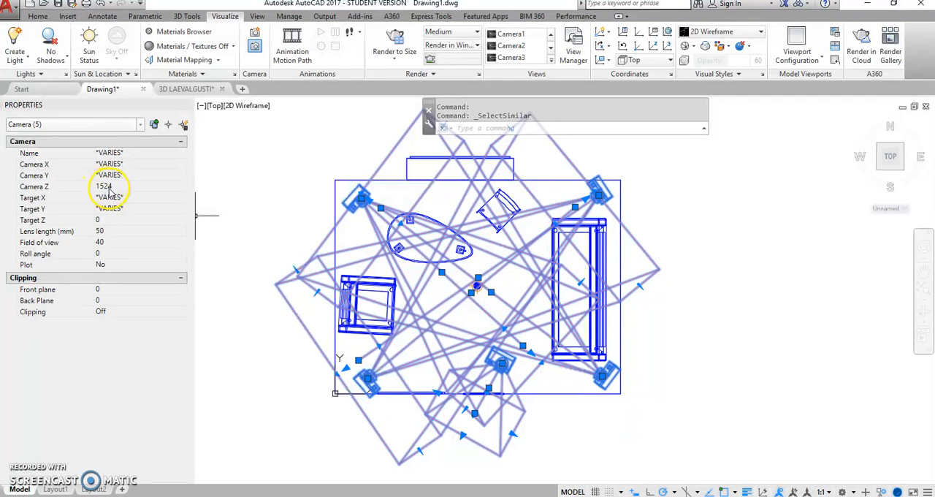
left_click(104, 221)
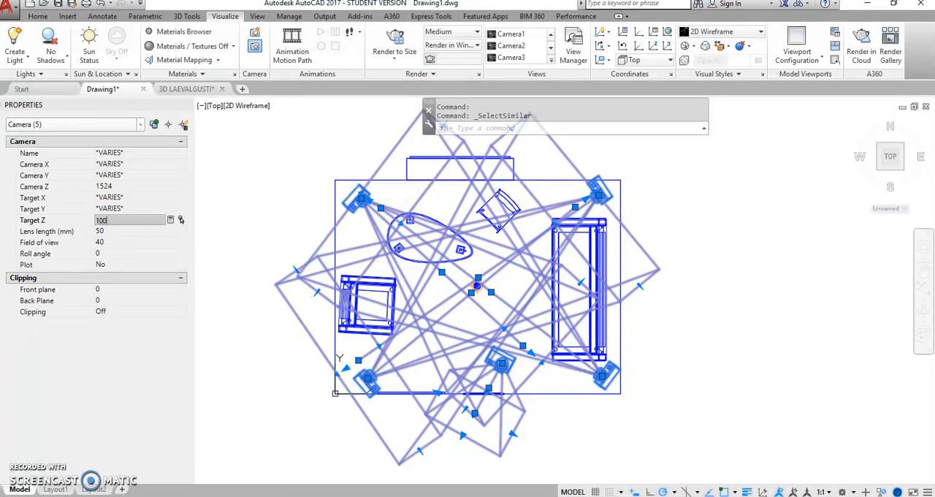
key("Tab")
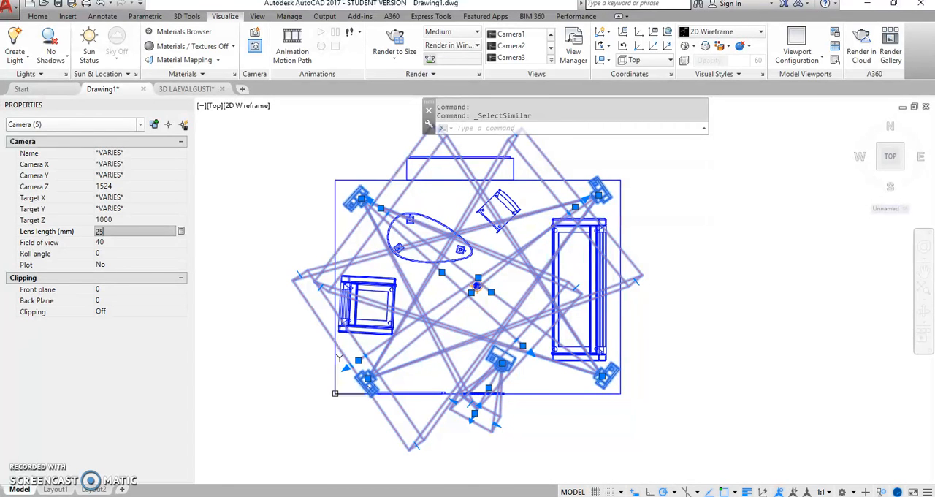
key("Tab")
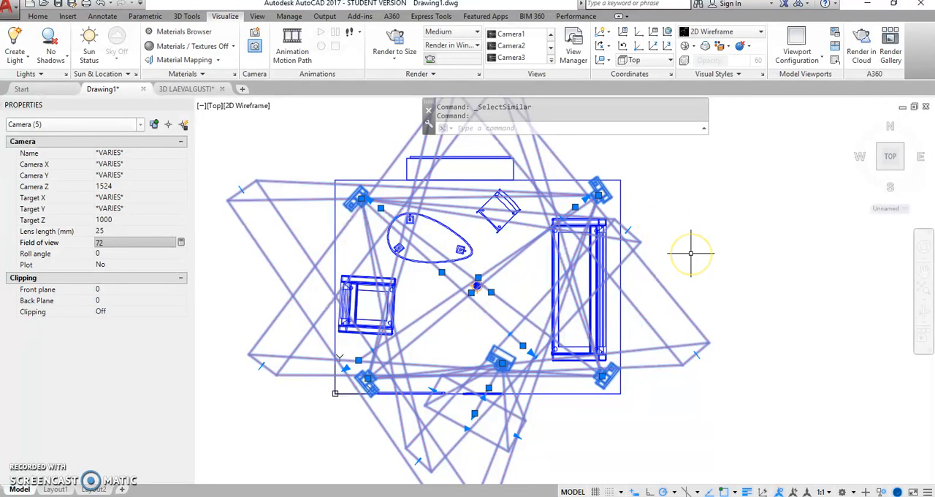
key("Escape")
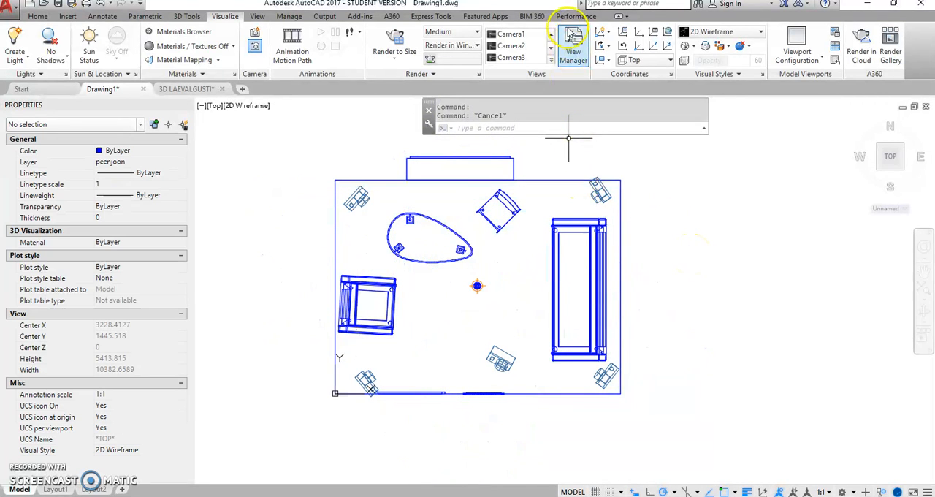
Step: Restore the Camera1 view and apply the Realistic visual style to it
left_click(515, 35)
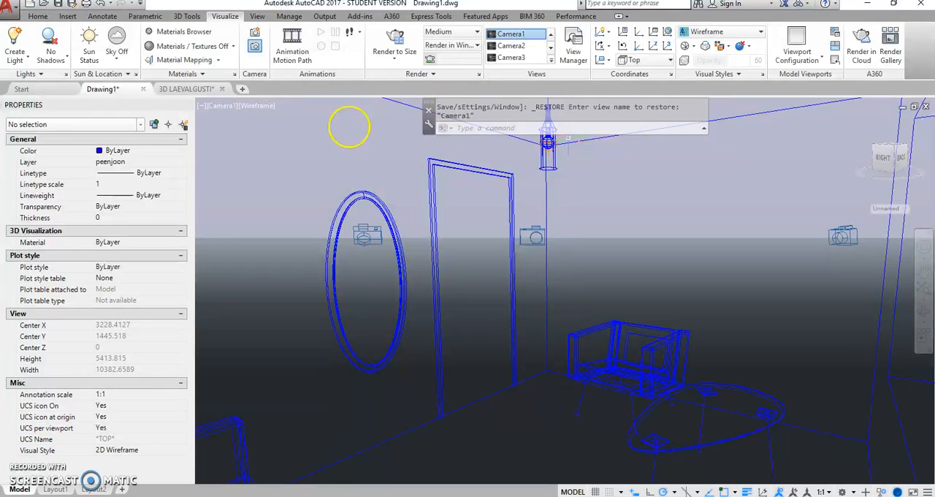
left_click(265, 108)
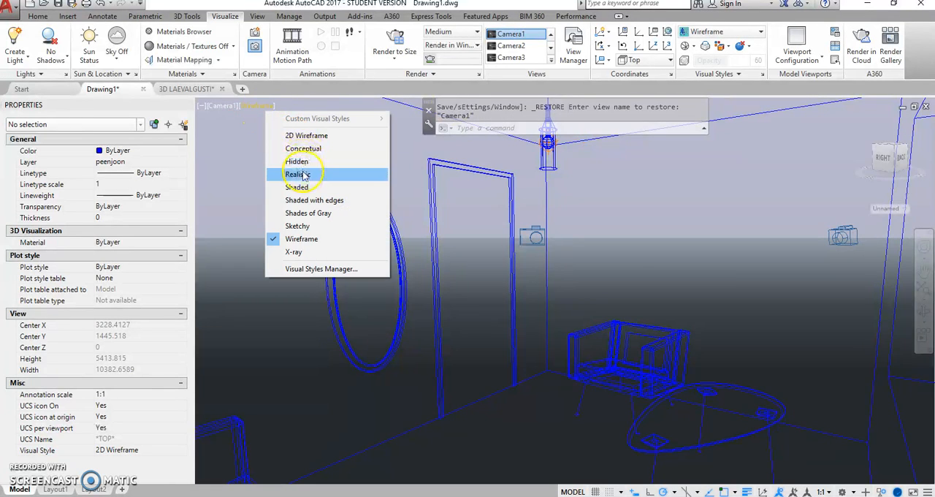
left_click(300, 174)
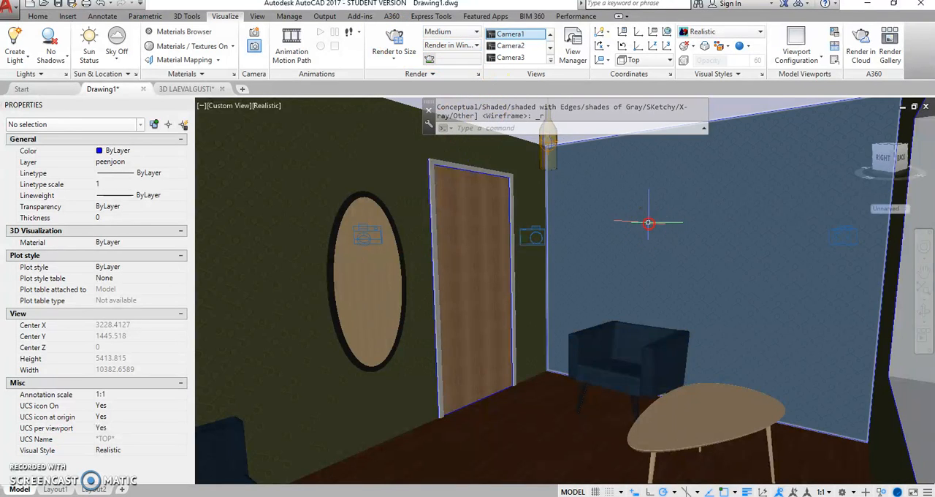
Step: End object isolation to bring back the hidden object in the room
right_click(648, 222)
mouse_move(793, 277)
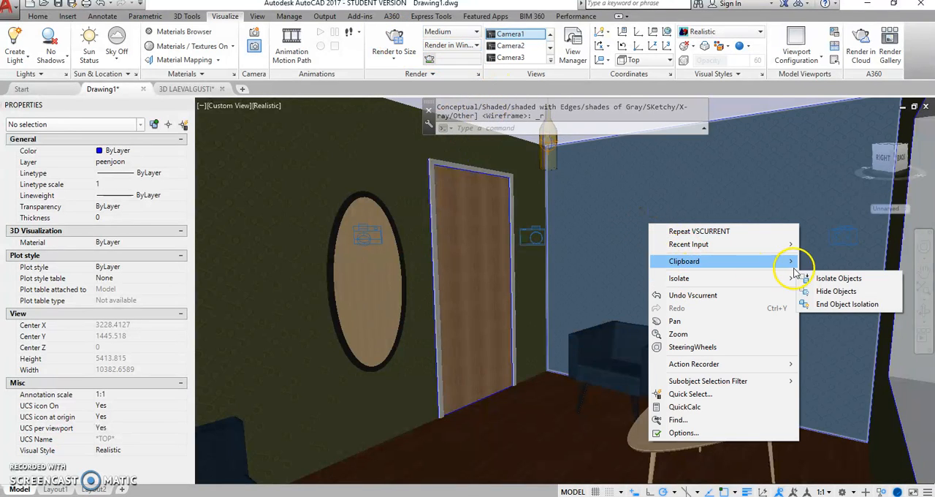
left_click(844, 304)
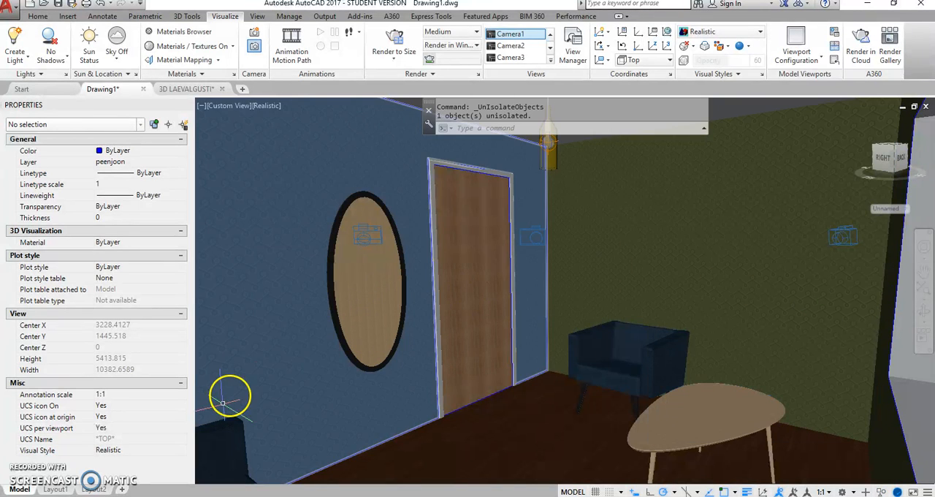
Step: Rotate the oval wall mirror 180 degrees about its vertical axis using the rotate gizmo
left_click(368, 298)
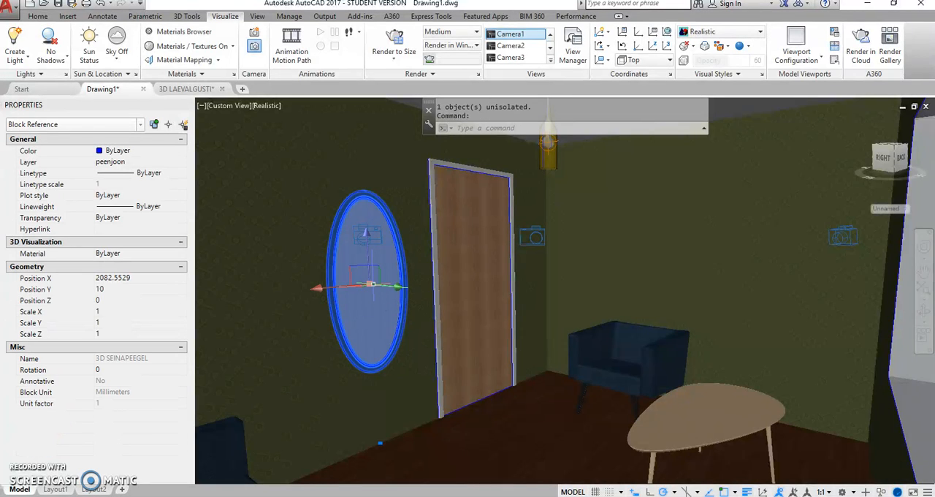
right_click(370, 281)
left_click(408, 305)
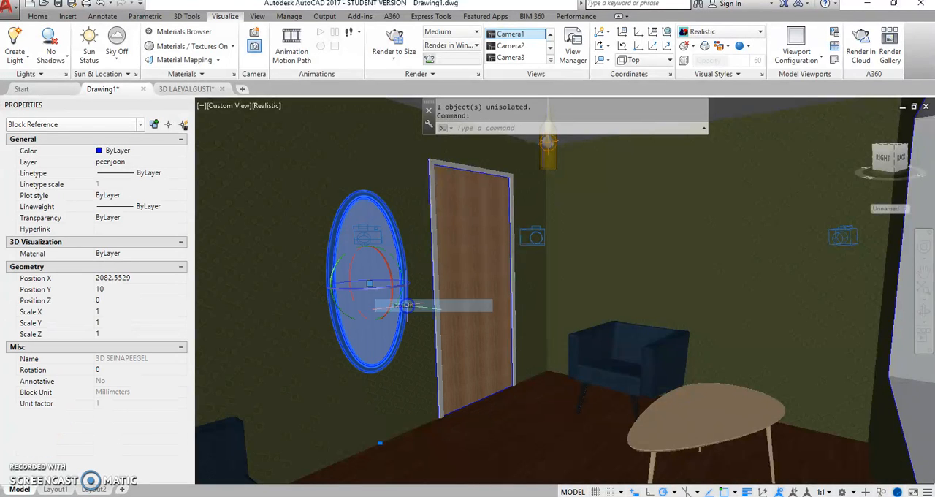
left_click(387, 292)
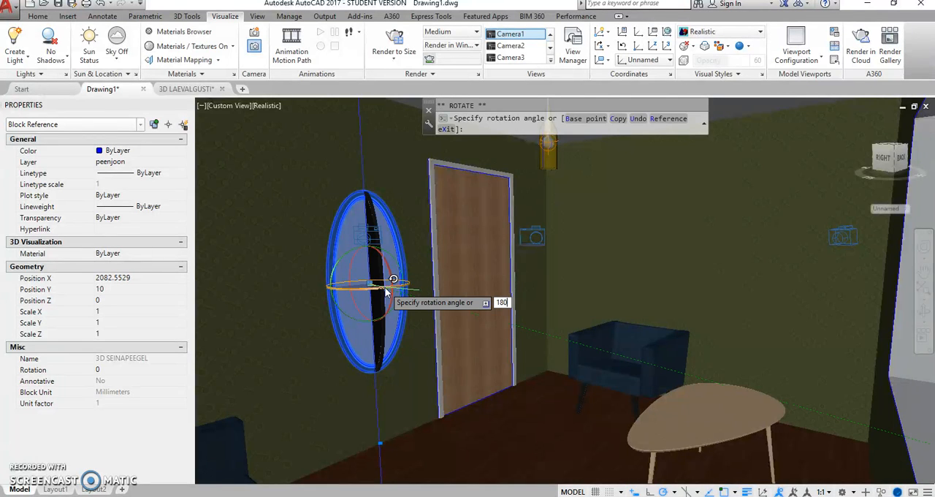
left_click(387, 291)
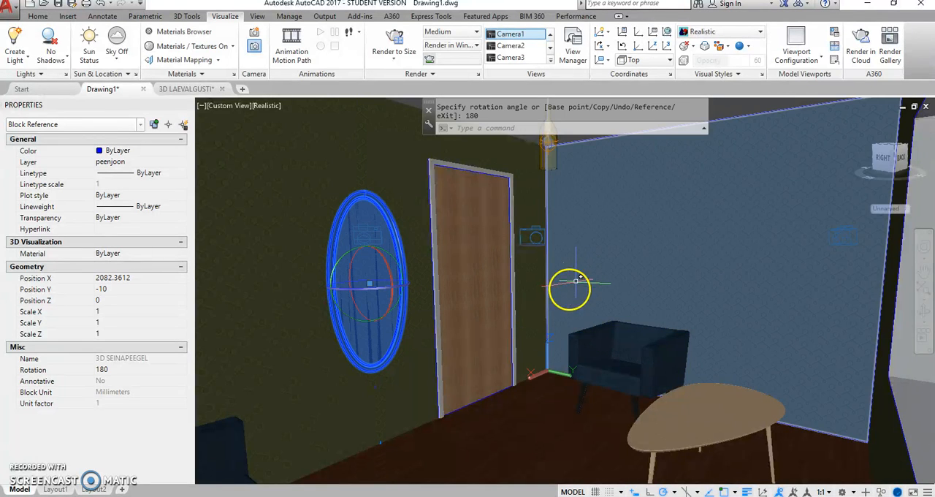
key("Escape")
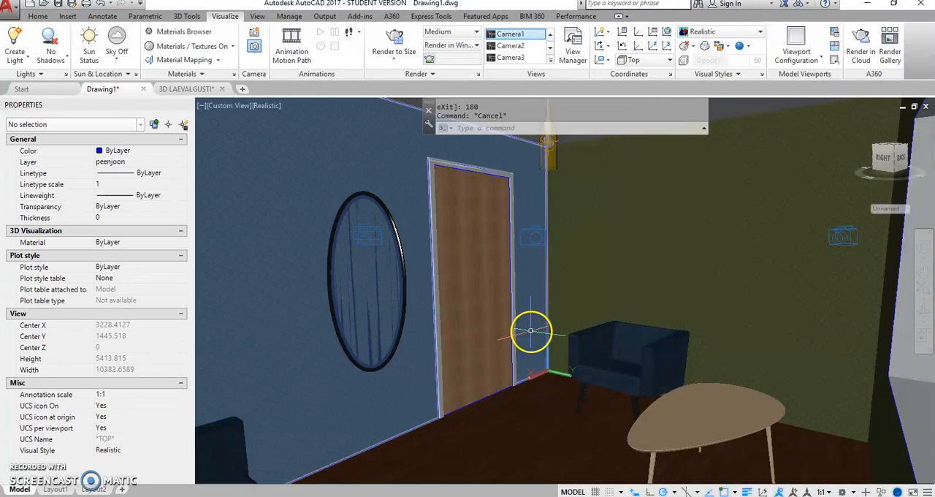
Step: Move the wall mirror 20 mm along the Y axis, out from the wall into the room, using the move gizmo
left_click(387, 298)
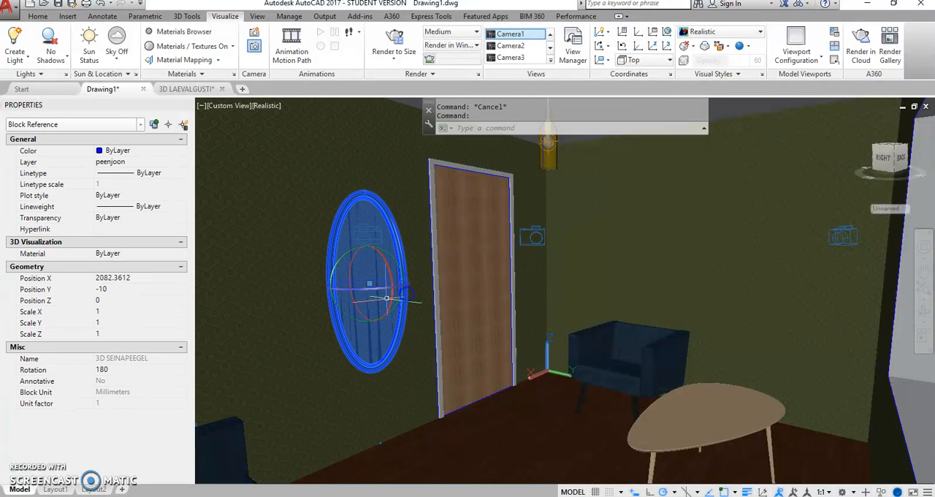
right_click(383, 292)
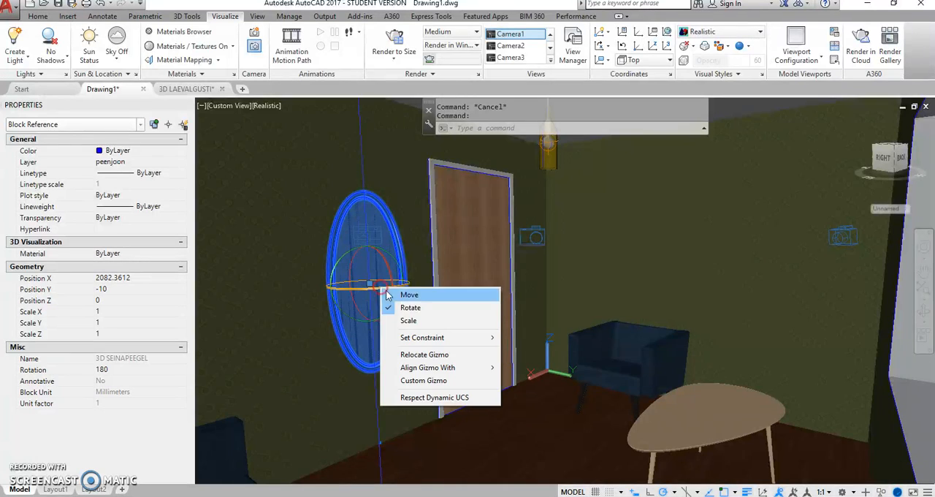
left_click(407, 296)
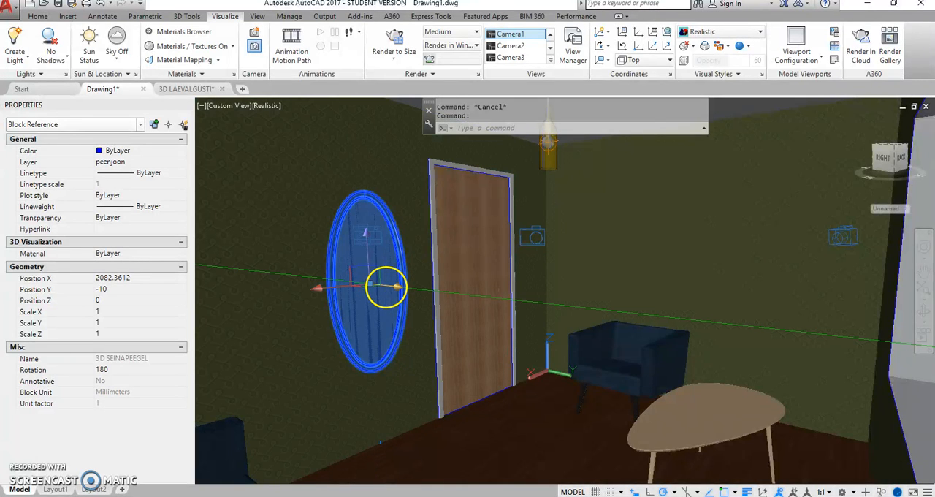
left_click(397, 287)
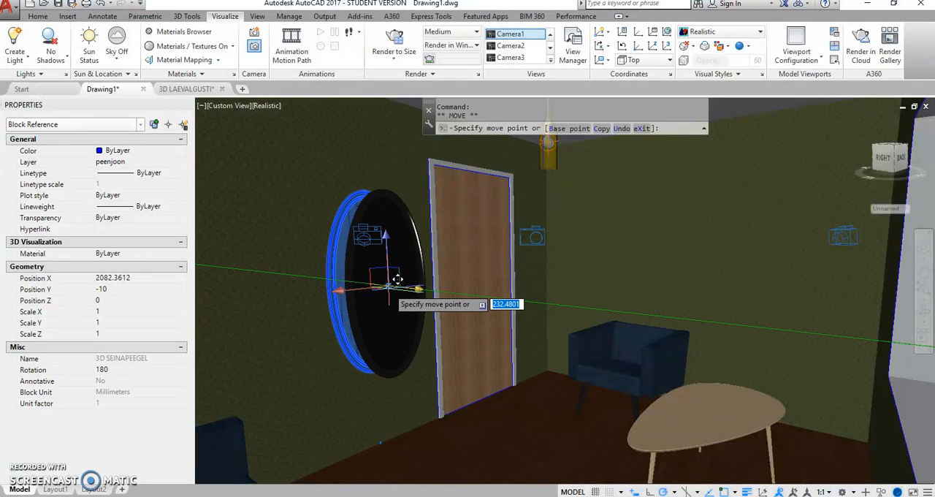
type("20")
key("Return")
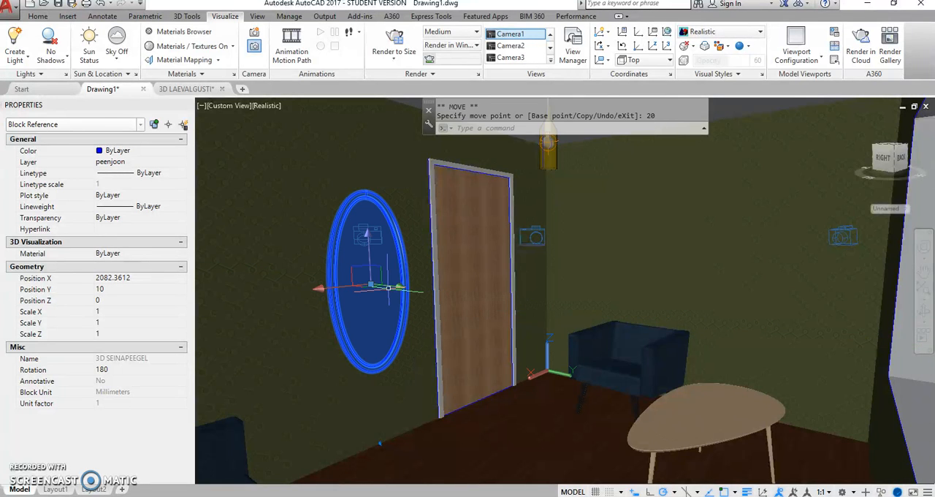
key("Escape")
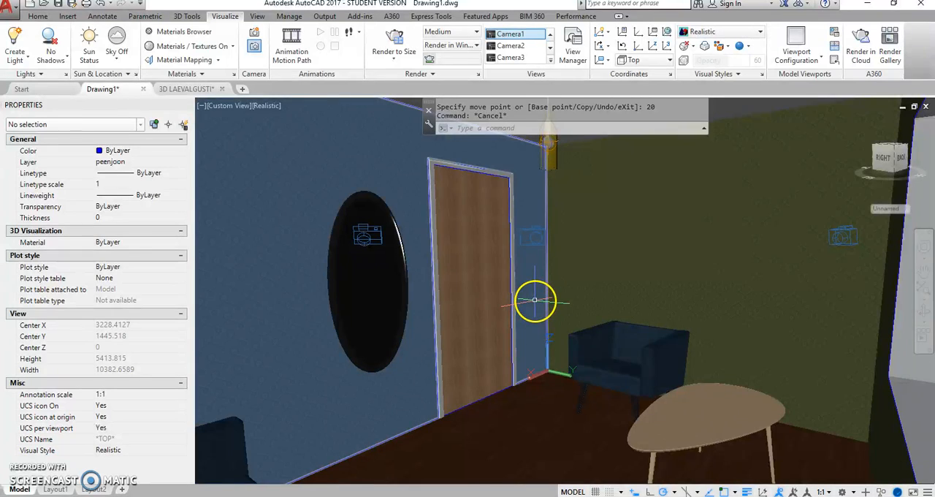
Step: Restore the Camera5 view facing the mirror and apply the Realistic visual style to it
left_click(366, 235)
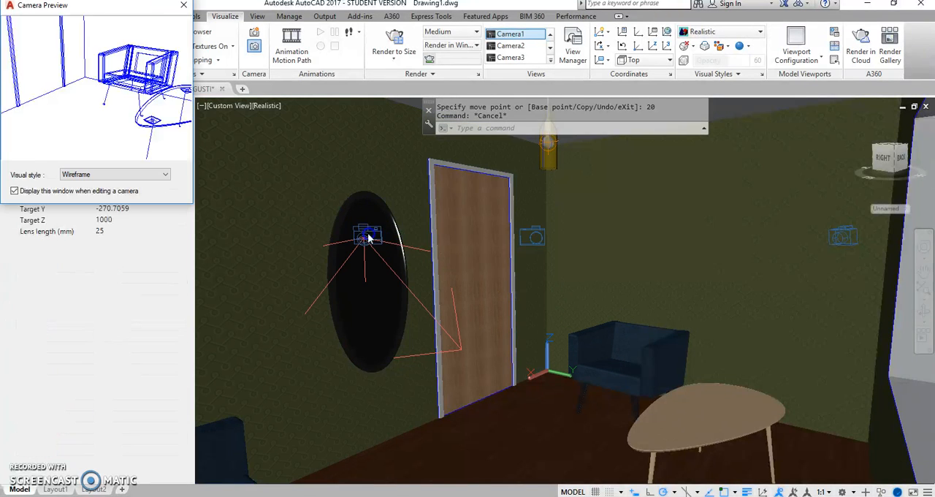
left_click(550, 60)
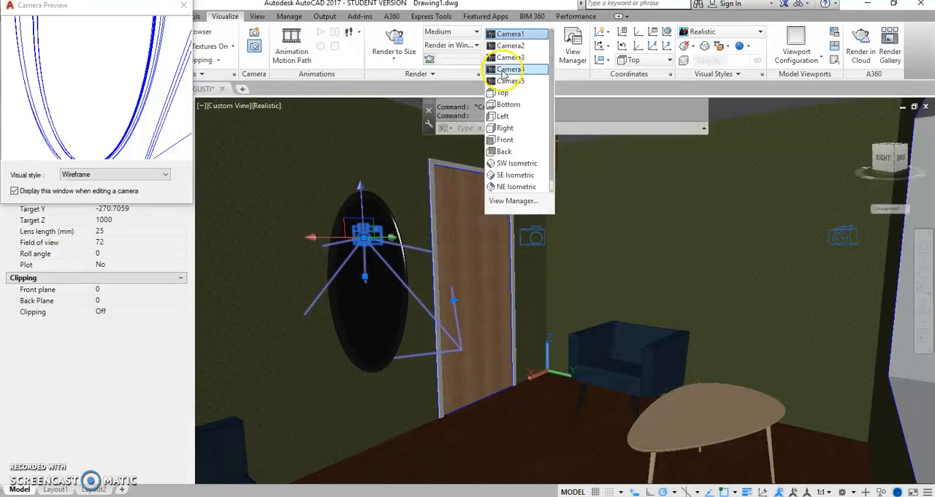
left_click(526, 76)
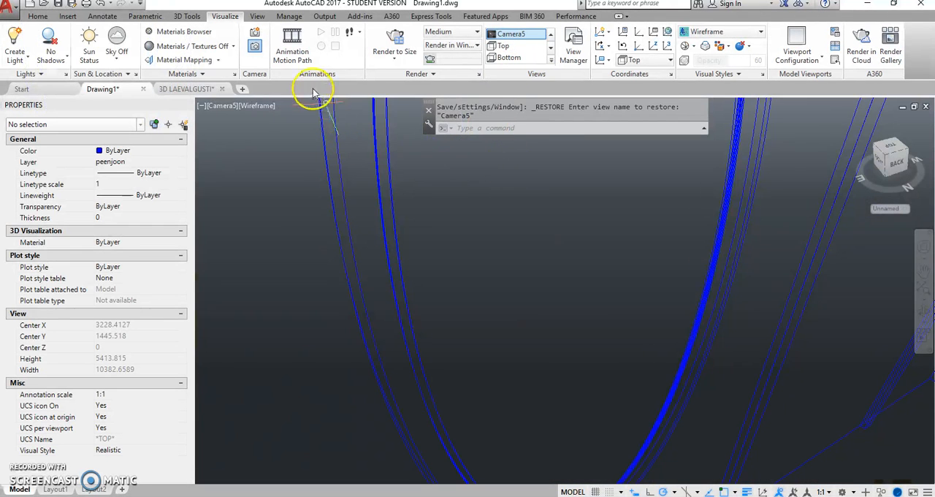
left_click(259, 107)
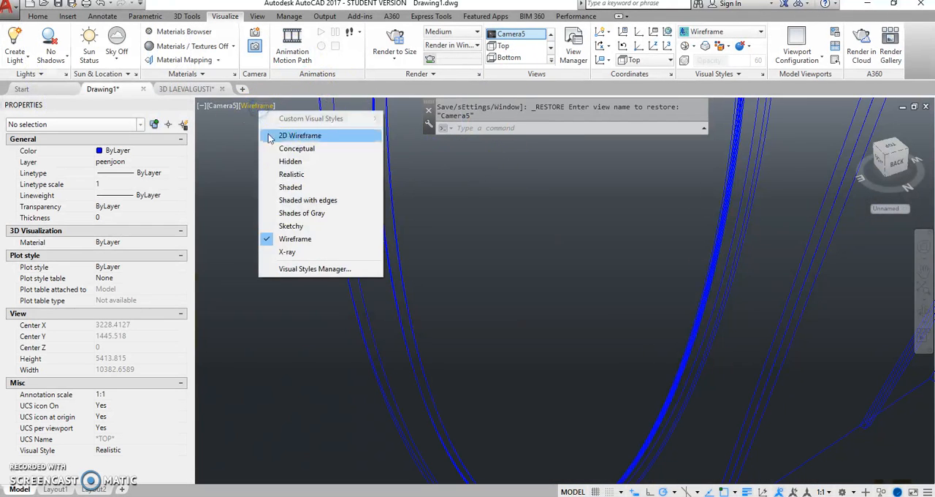
left_click(294, 177)
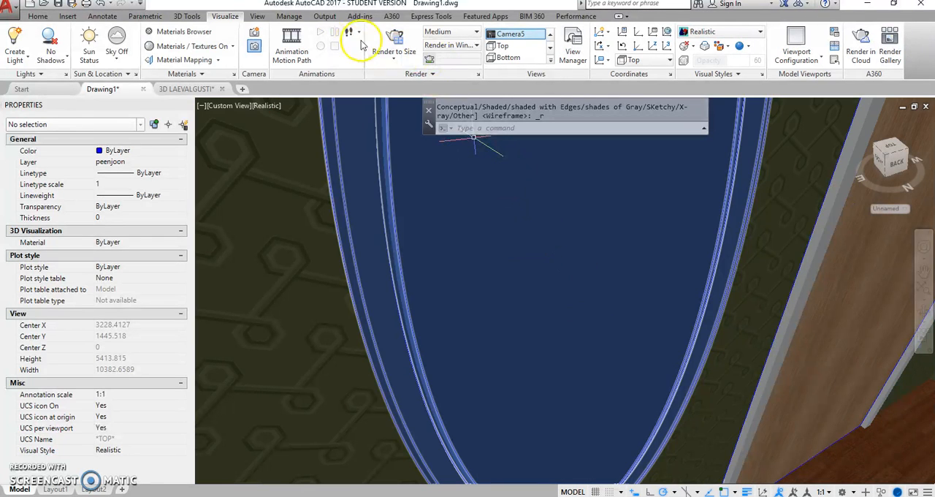
Step: Run a test render of the Camera5 view at Medium quality and close it before it finishes
left_click(395, 40)
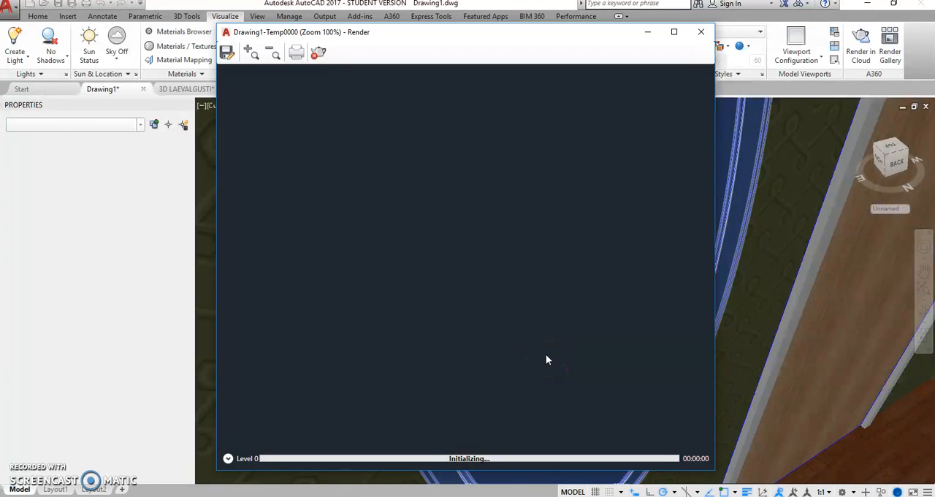
left_click(522, 444)
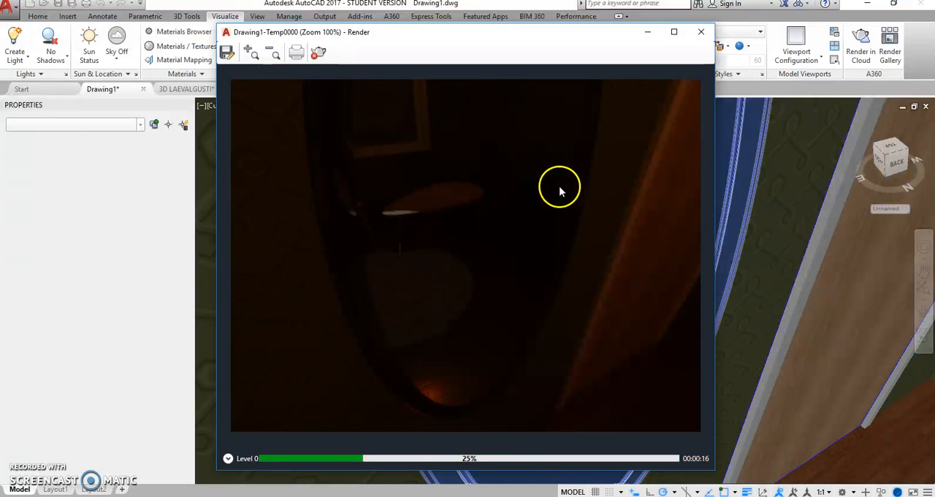
left_click(703, 33)
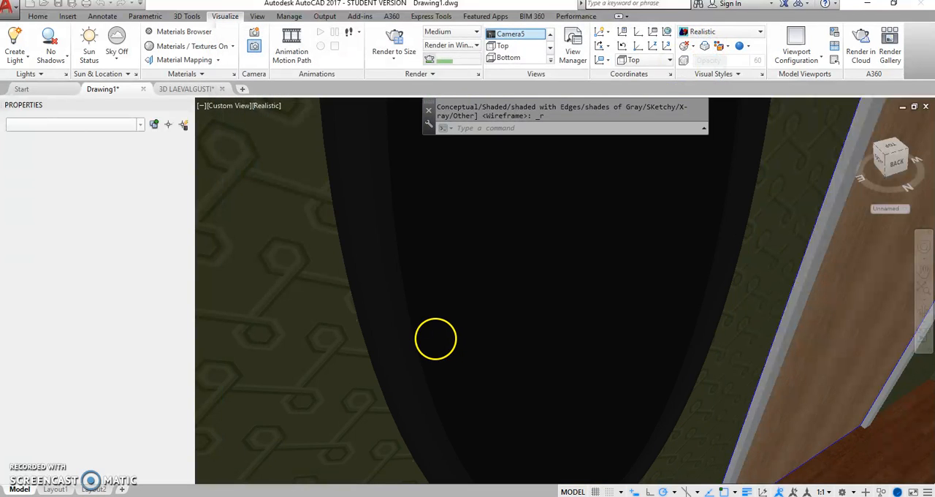
Step: Restore the Camera2 view in the Realistic visual style and run a brief Medium-quality test render of it
left_click(550, 34)
left_click(512, 59)
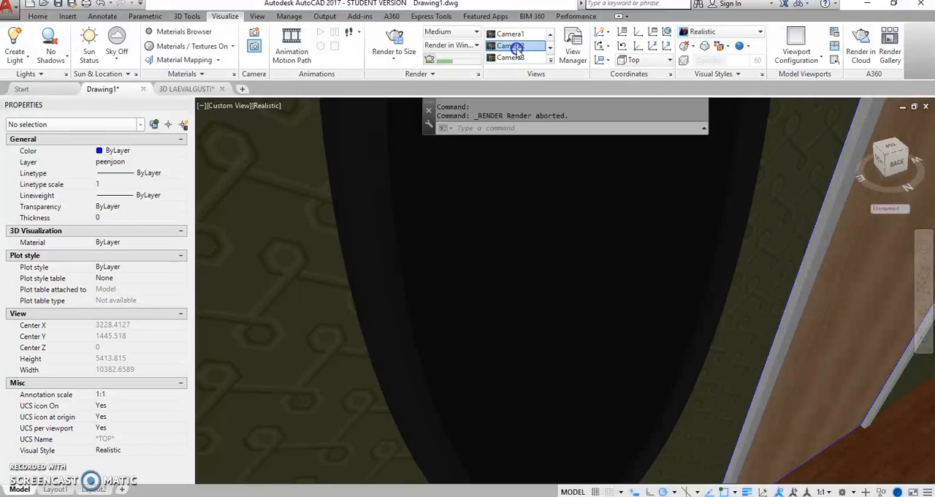
left_click(511, 46)
left_click(261, 105)
left_click(296, 176)
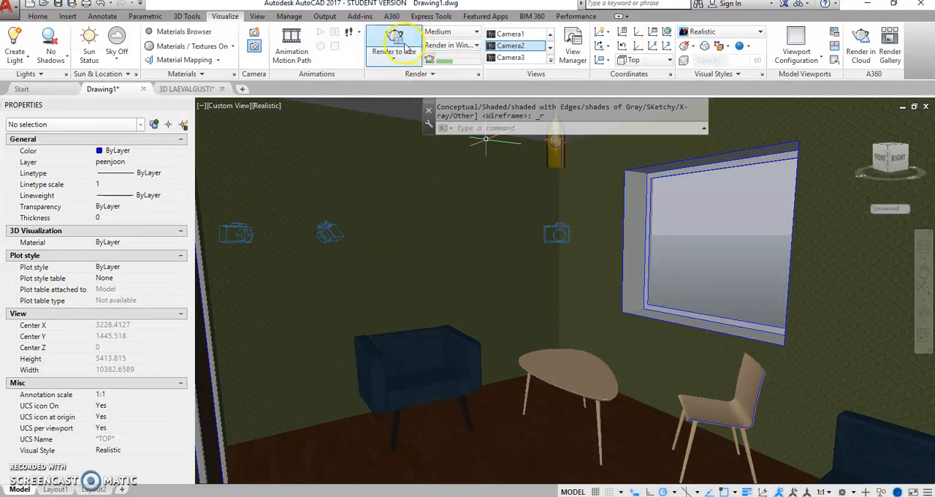
left_click(400, 42)
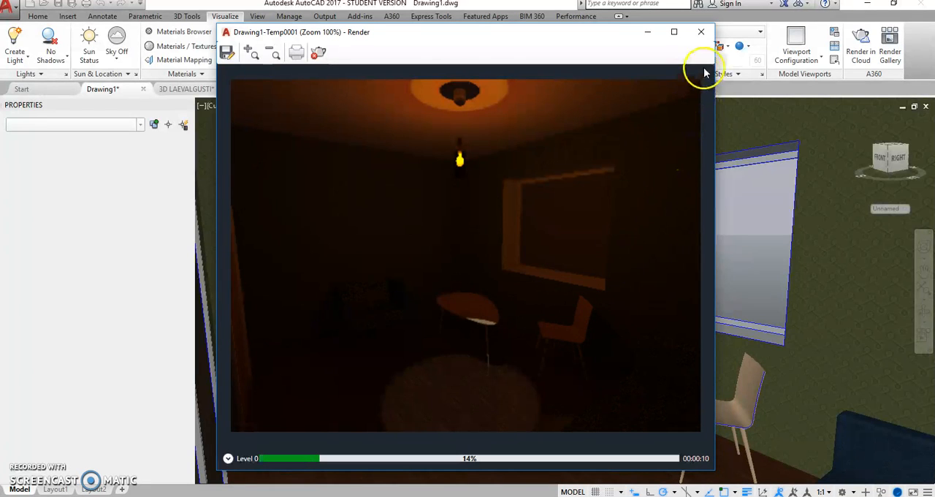
left_click(702, 34)
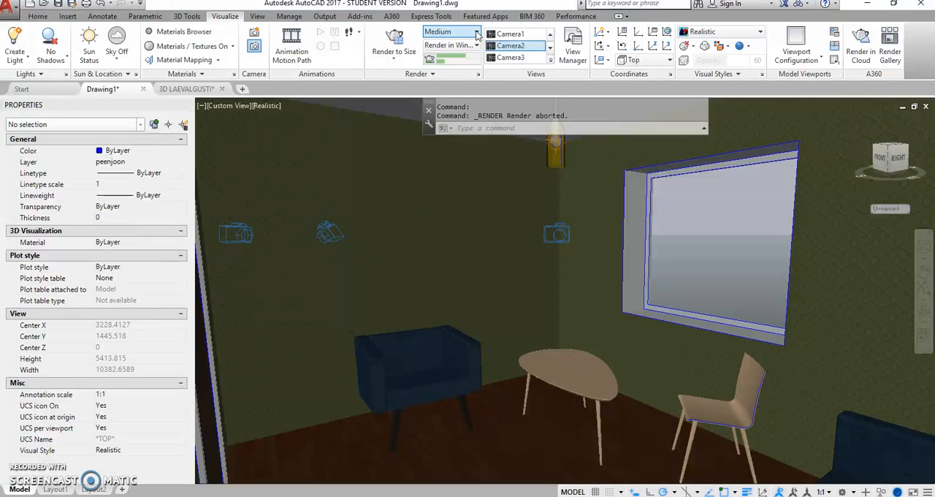
Step: Review the available render quality presets and render output sizes without changing them
left_click(477, 34)
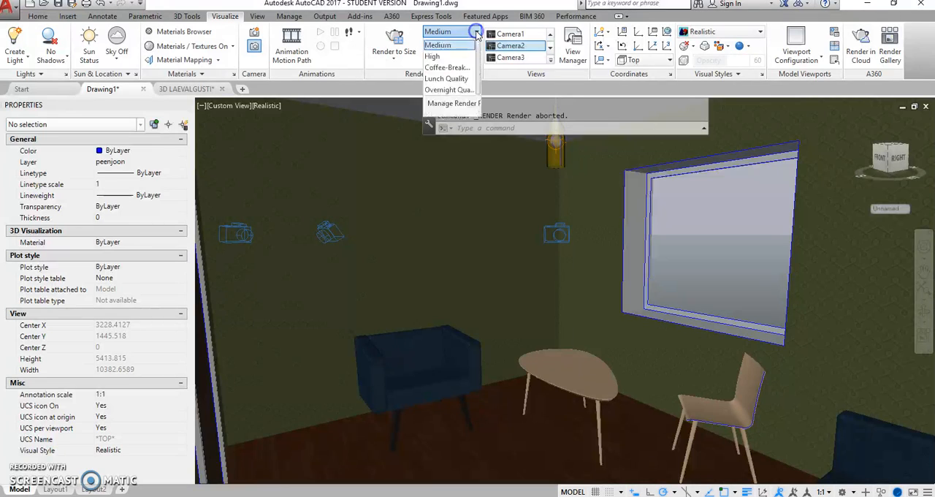
left_click(443, 67)
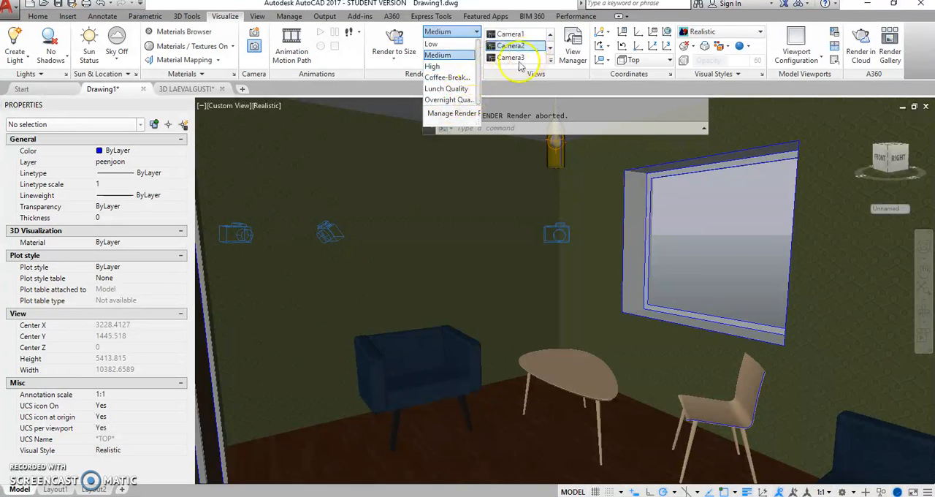
left_click(392, 61)
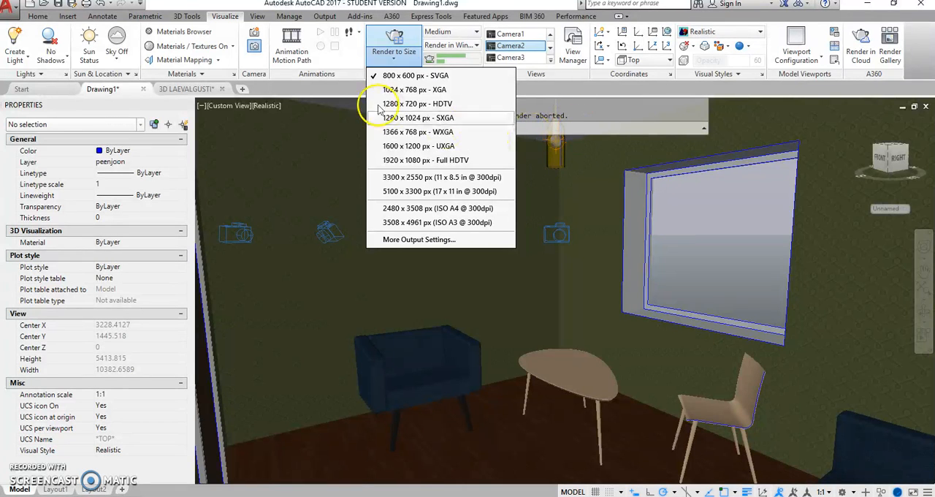
left_click(313, 154)
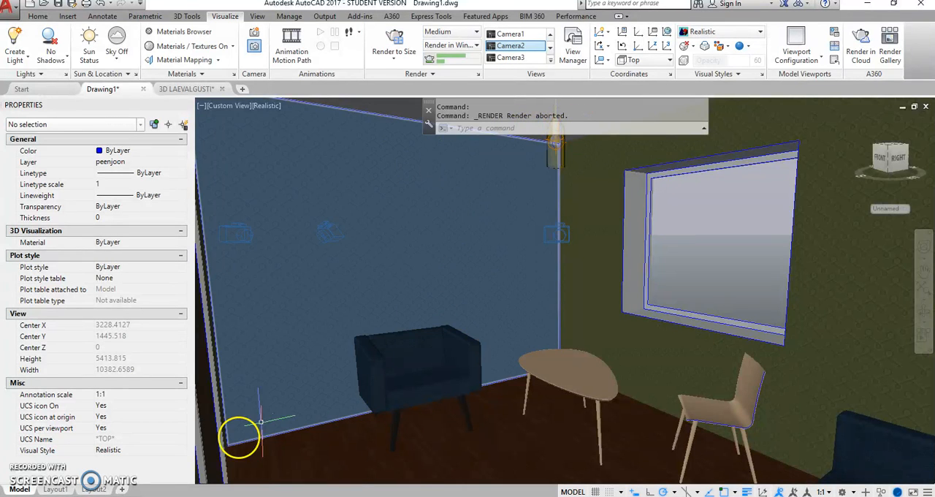